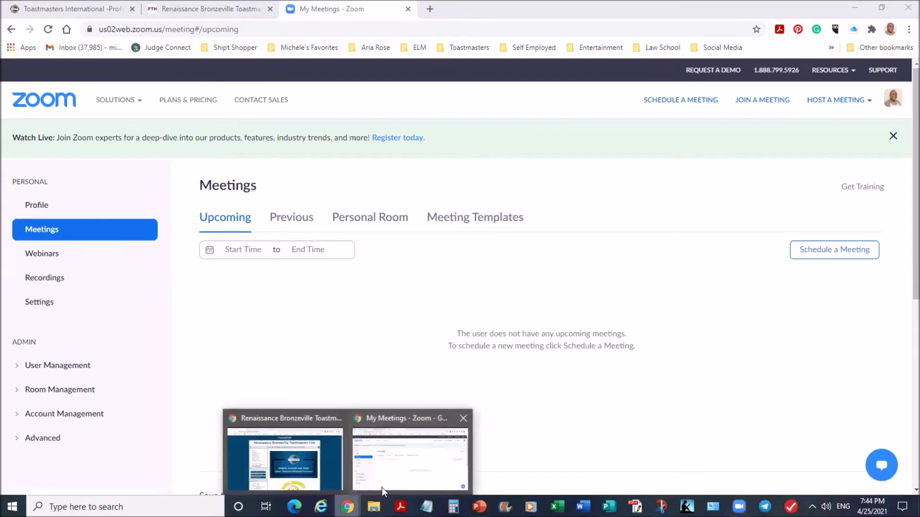
Switch to the Renaissance Bronzeville Toastmasters Club website window and log out as site admin
{"action": "left_click", "coordinate": [313, 475]}
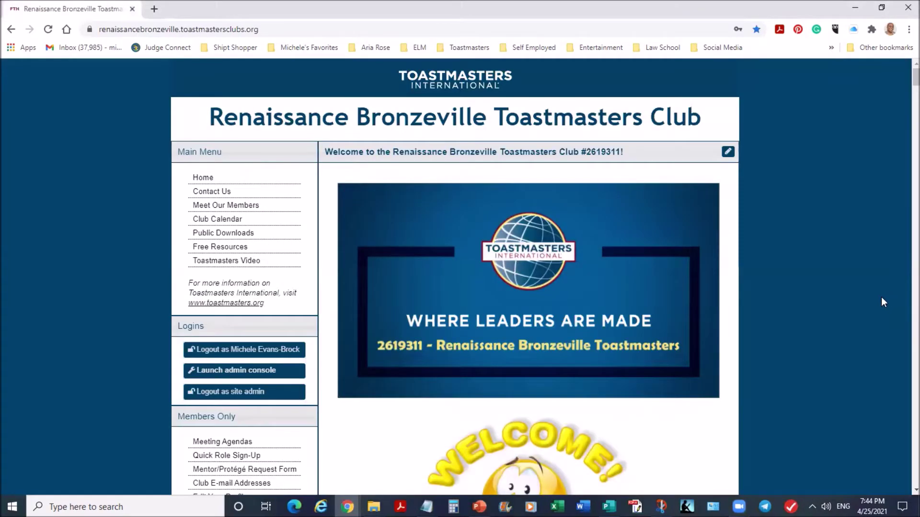
{"action": "left_click", "coordinate": [239, 393]}
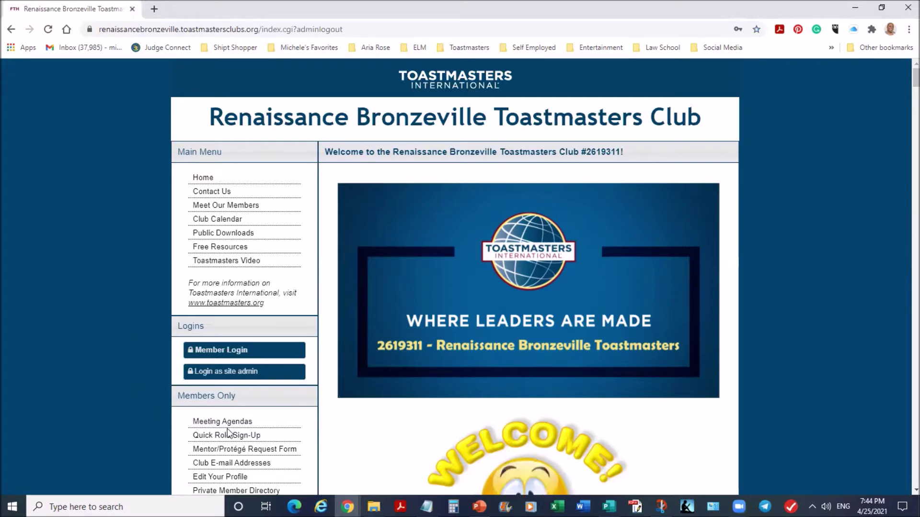
{"action": "triple_click", "coordinate": [204, 422]}
{"action": "triple_click", "coordinate": [203, 422]}
{"action": "double_click", "coordinate": [218, 423]}
{"action": "double_click", "coordinate": [242, 421]}
{"action": "scroll", "coordinate": [200, 341], "scroll_direction": "down", "scroll_amount": 2}
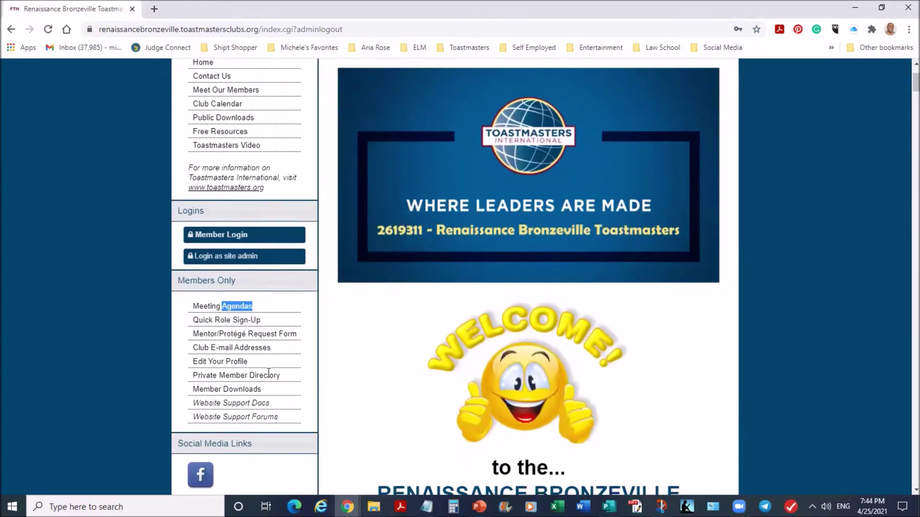
{"action": "scroll", "coordinate": [316, 351], "scroll_direction": "up", "scroll_amount": 1}
{"action": "left_click", "coordinate": [304, 362]}
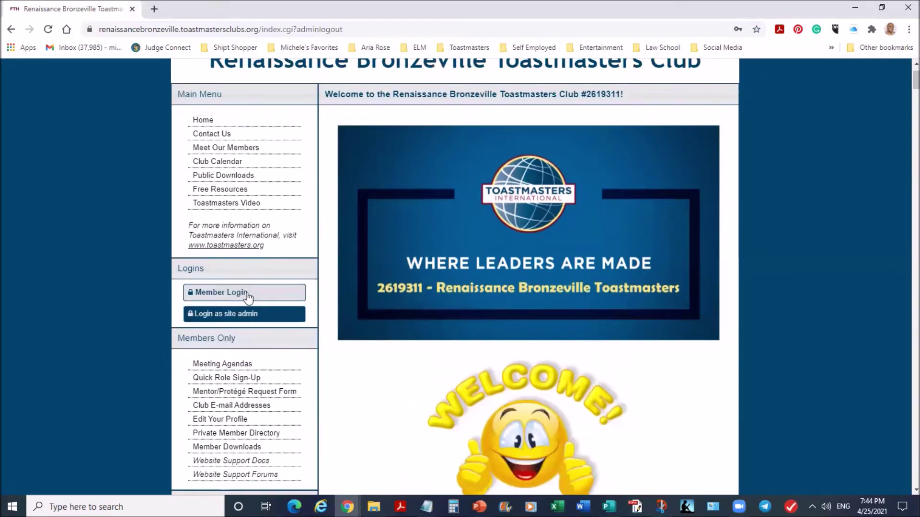
Log in as a club member with the saved e-mail address and account password, and open the meeting agendas
{"action": "left_click", "coordinate": [246, 293]}
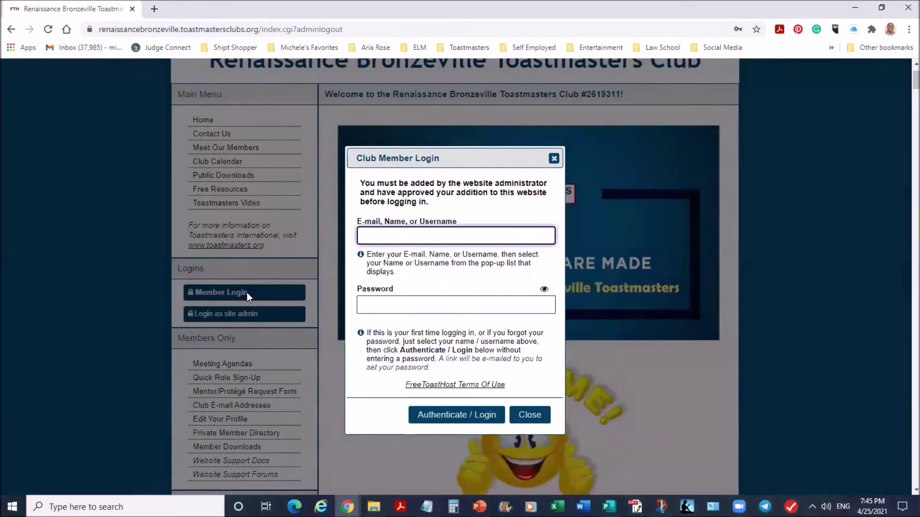
{"action": "left_click", "coordinate": [405, 230]}
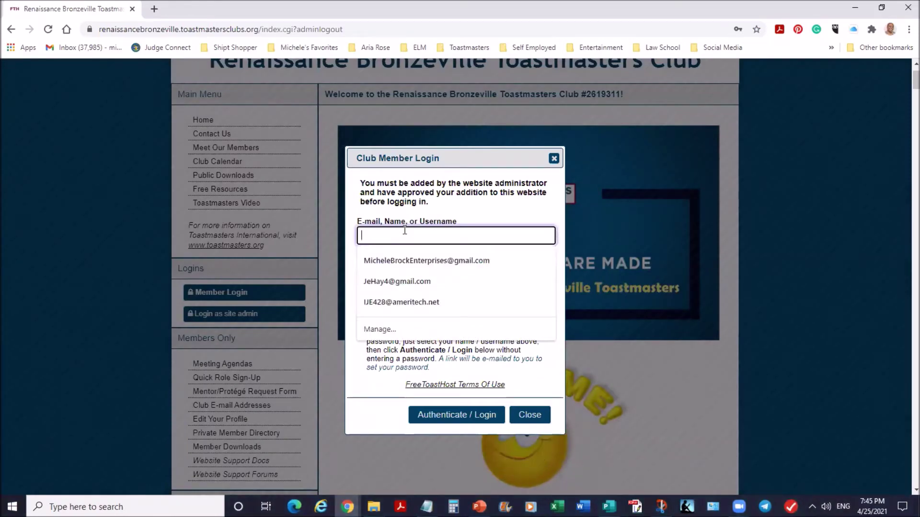
{"action": "left_click", "coordinate": [391, 261]}
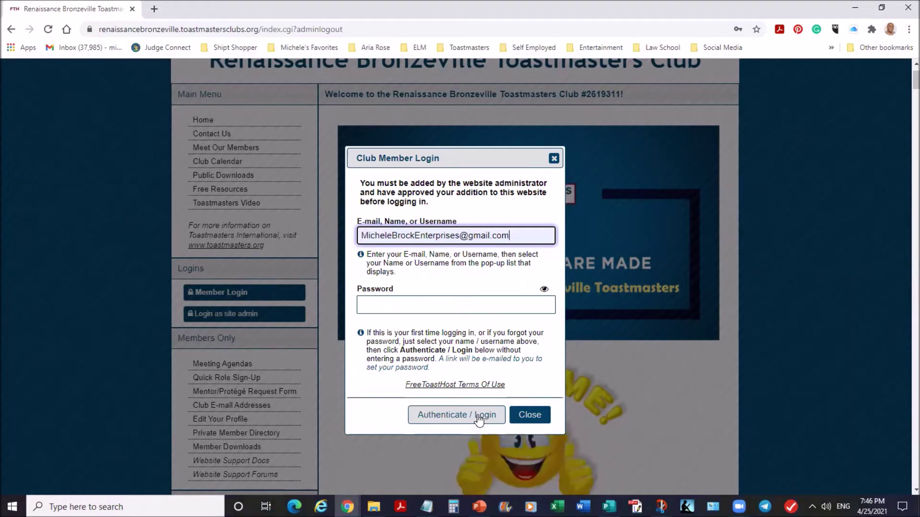
{"action": "left_click", "coordinate": [391, 305]}
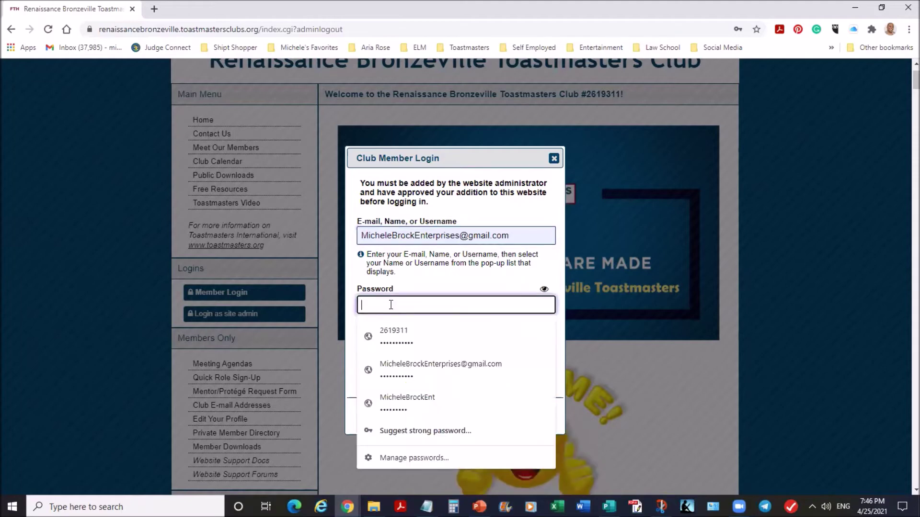
{"action": "left_click", "coordinate": [433, 376]}
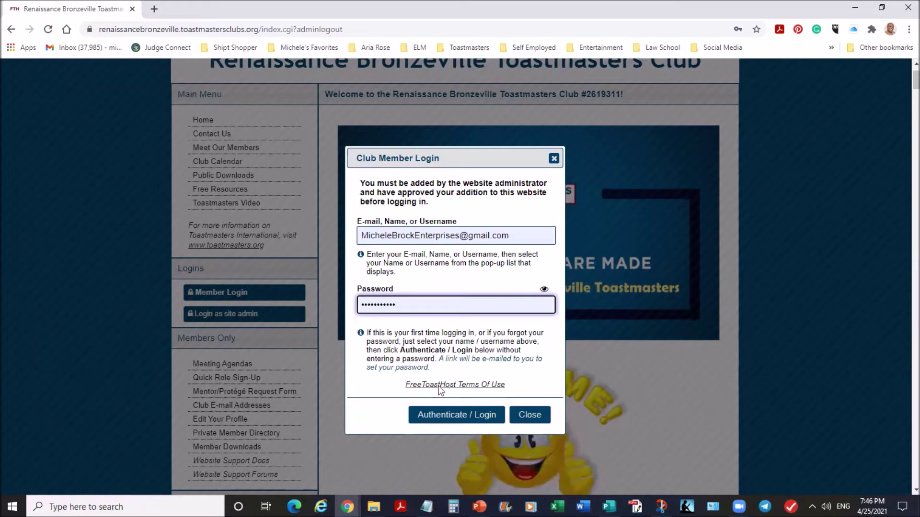
{"action": "left_click", "coordinate": [456, 416]}
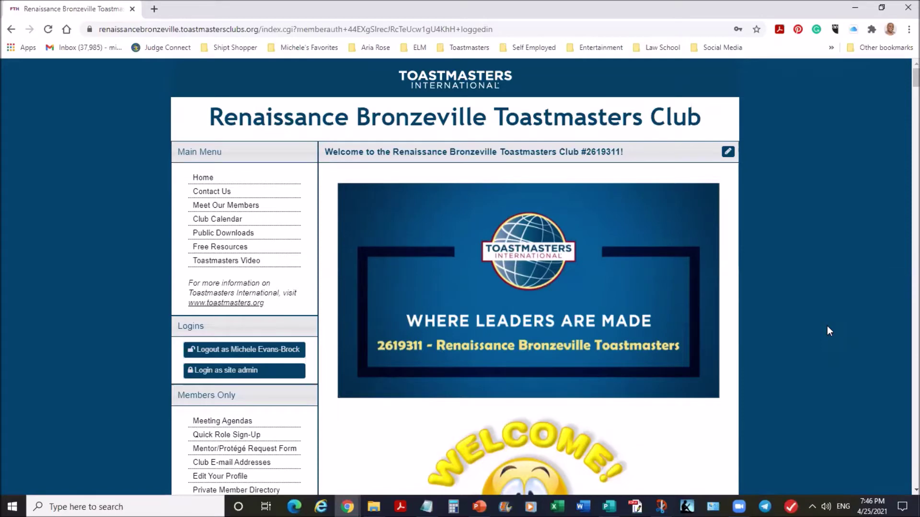
{"action": "left_click", "coordinate": [238, 424]}
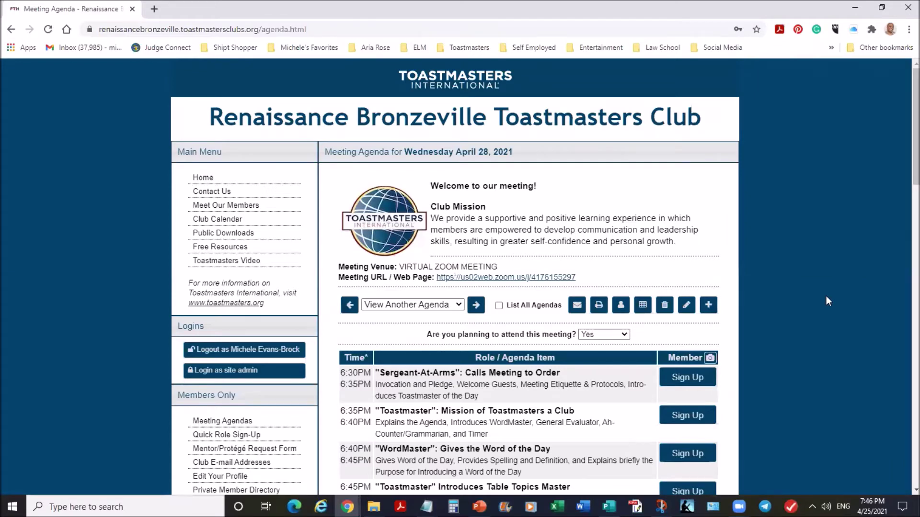
Examine the April 28, 2021 meeting agenda from start to end for its roles, times and open sign-ups
{"action": "scroll", "coordinate": [826, 298], "scroll_direction": "down", "scroll_amount": 1}
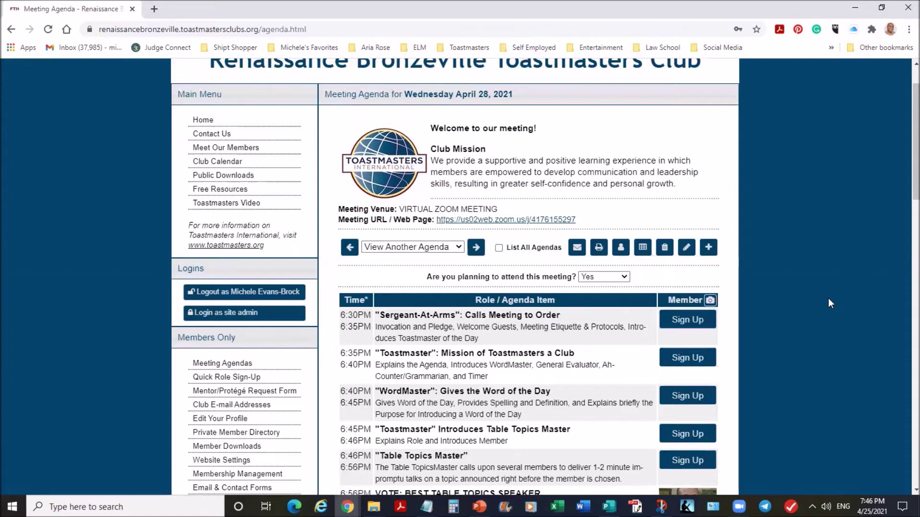
{"action": "scroll", "coordinate": [827, 272], "scroll_direction": "down", "scroll_amount": 5}
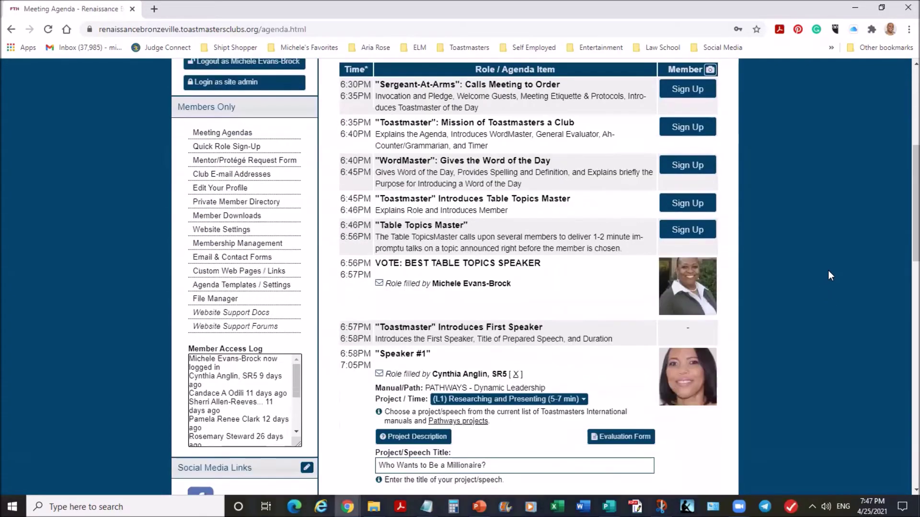
{"action": "scroll", "coordinate": [828, 274], "scroll_direction": "down", "scroll_amount": 7}
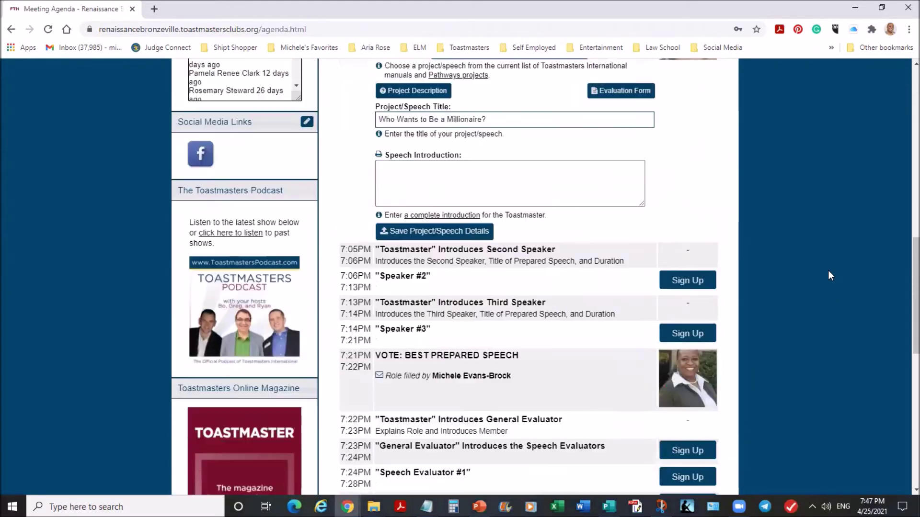
{"action": "scroll", "coordinate": [829, 273], "scroll_direction": "down", "scroll_amount": 7}
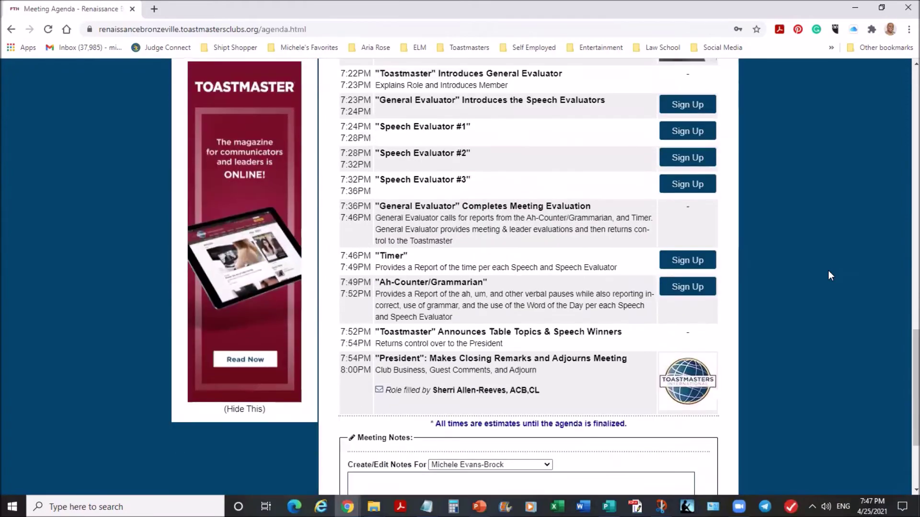
{"action": "scroll", "coordinate": [835, 269], "scroll_direction": "up", "scroll_amount": 8}
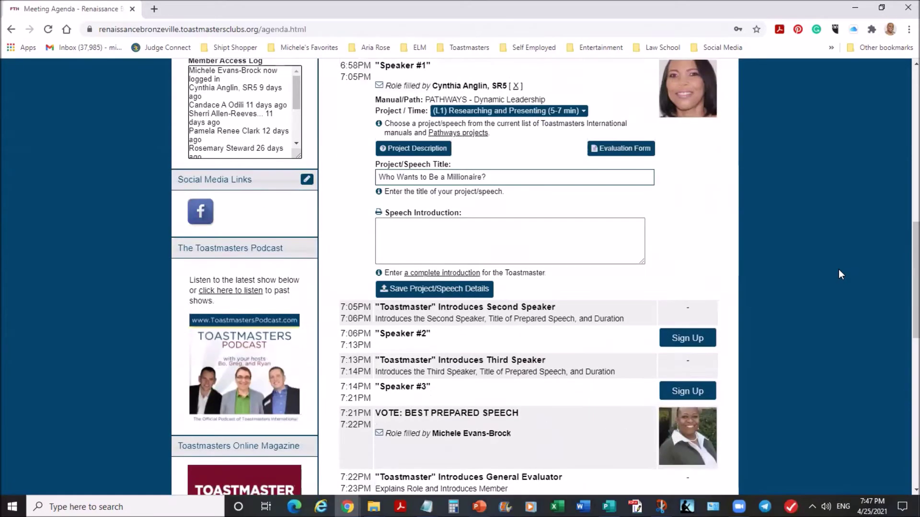
{"action": "scroll", "coordinate": [839, 274], "scroll_direction": "up", "scroll_amount": 6}
{"action": "scroll", "coordinate": [841, 270], "scroll_direction": "up", "scroll_amount": 3}
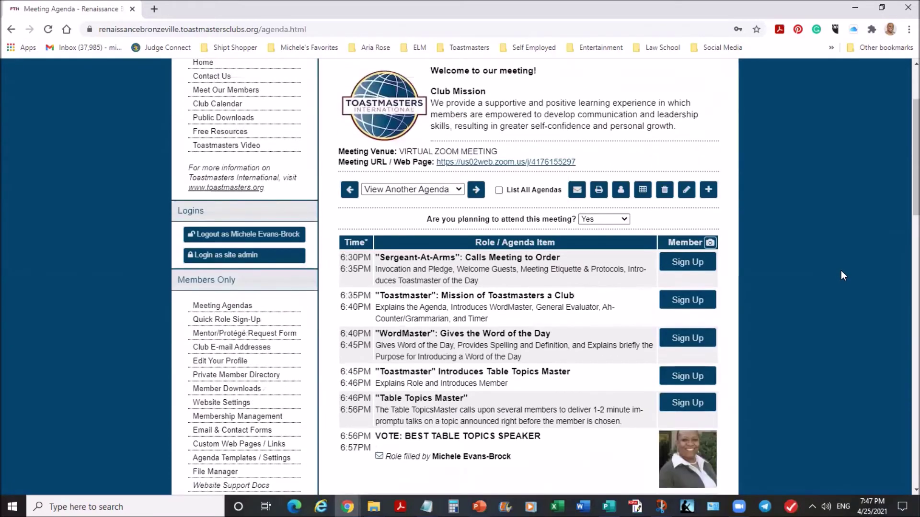
{"action": "scroll", "coordinate": [841, 275], "scroll_direction": "down", "scroll_amount": 5}
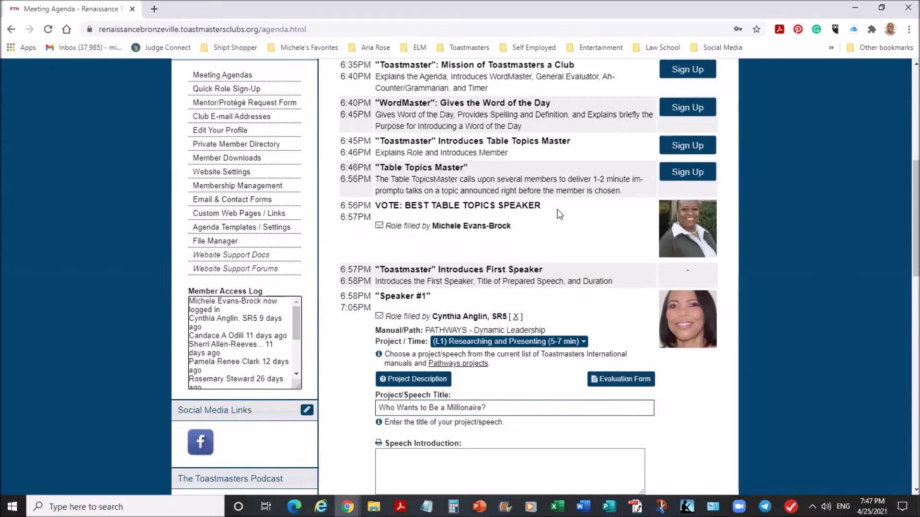
{"action": "scroll", "coordinate": [539, 220], "scroll_direction": "down", "scroll_amount": 7}
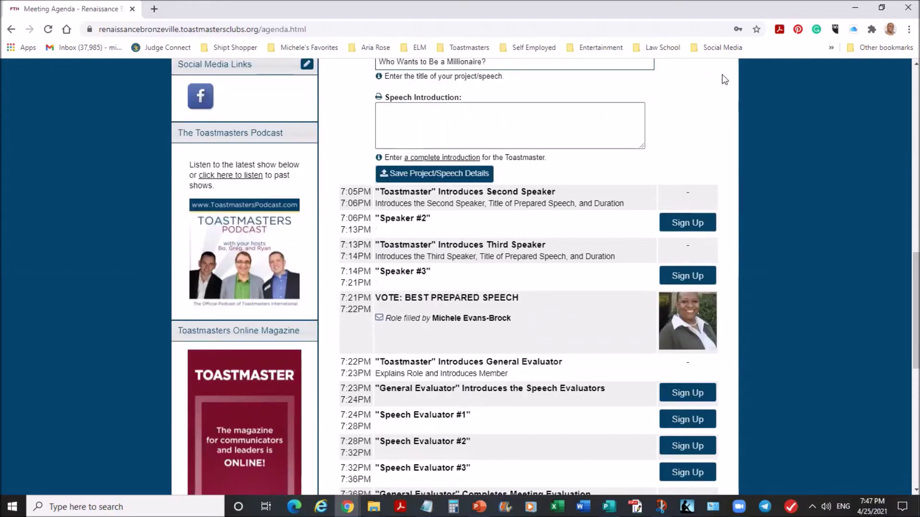
{"action": "scroll", "coordinate": [783, 265], "scroll_direction": "down", "scroll_amount": 7}
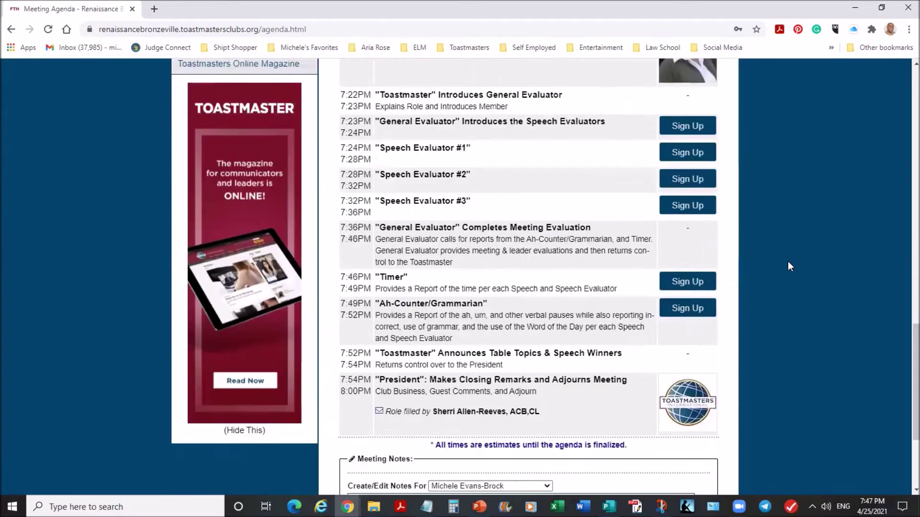
{"action": "scroll", "coordinate": [814, 231], "scroll_direction": "up", "scroll_amount": 15}
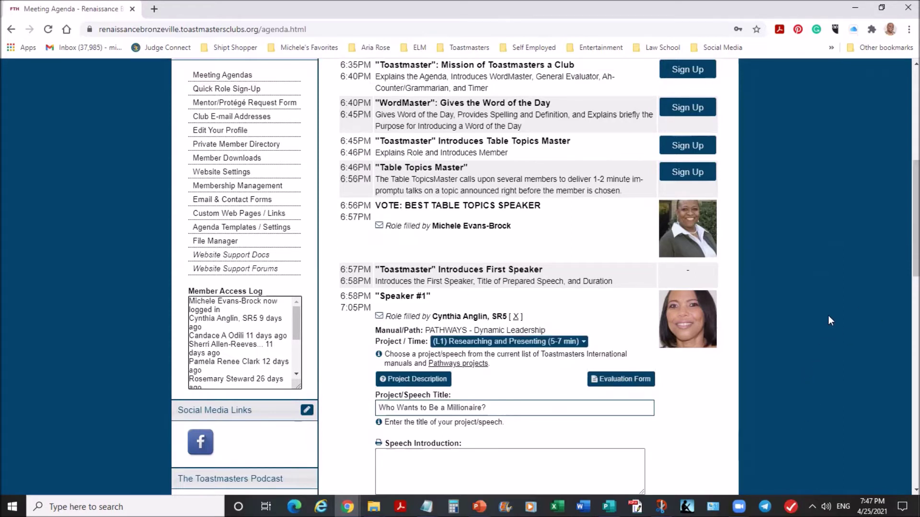
{"action": "scroll", "coordinate": [843, 299], "scroll_direction": "up", "scroll_amount": 6}
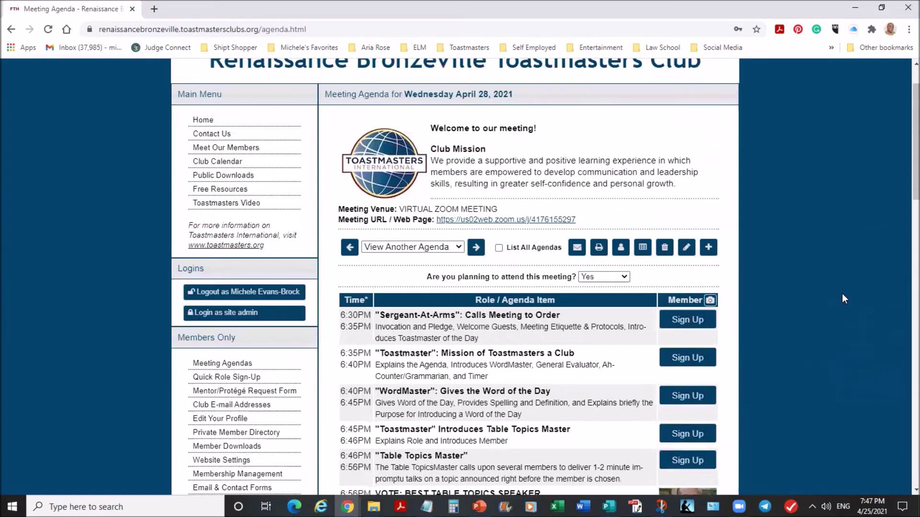
Sign up for the Sergeant-At-Arms role on the agenda and withdraw that sign-up
{"action": "scroll", "coordinate": [843, 299], "scroll_direction": "down", "scroll_amount": 1}
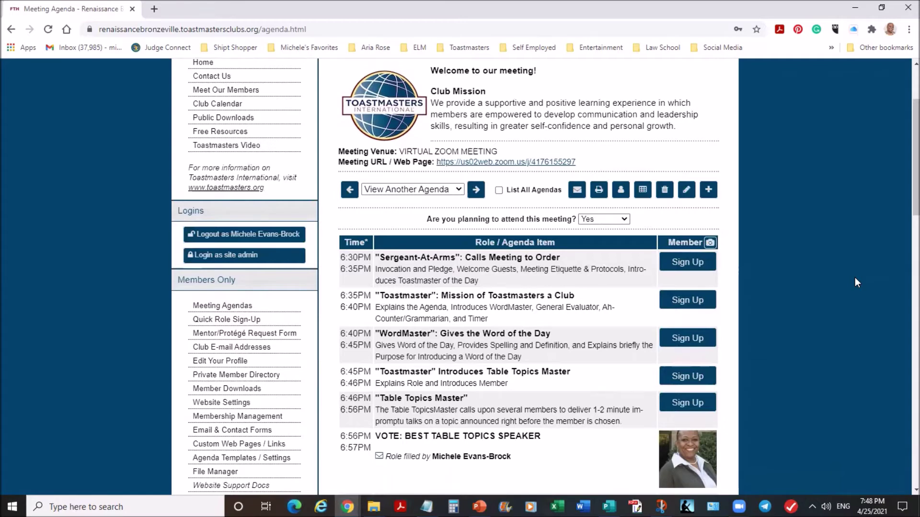
{"action": "left_click", "coordinate": [690, 262]}
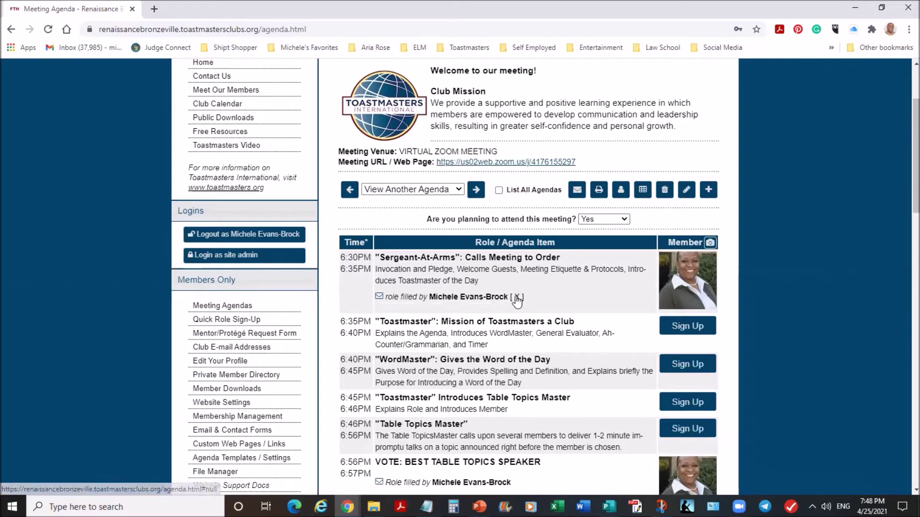
{"action": "left_click", "coordinate": [516, 298]}
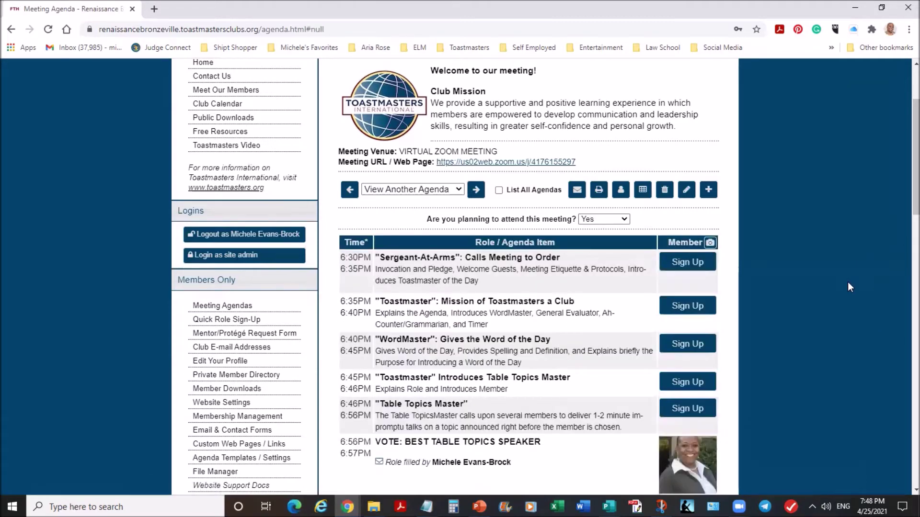
Sign up for the WordMaster, Table Topics Master and Sergeant-At-Arms roles on the meeting agenda
{"action": "left_click", "coordinate": [703, 349]}
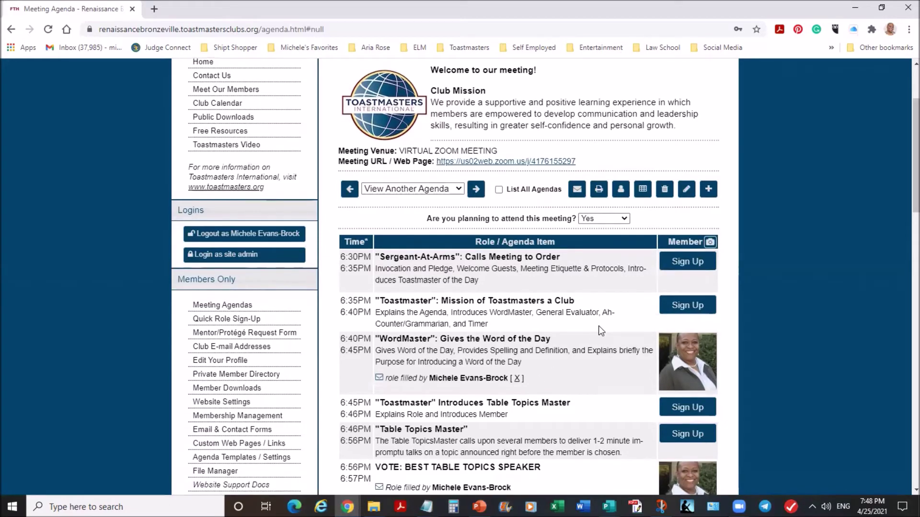
{"action": "scroll", "coordinate": [599, 326], "scroll_direction": "down", "scroll_amount": 3}
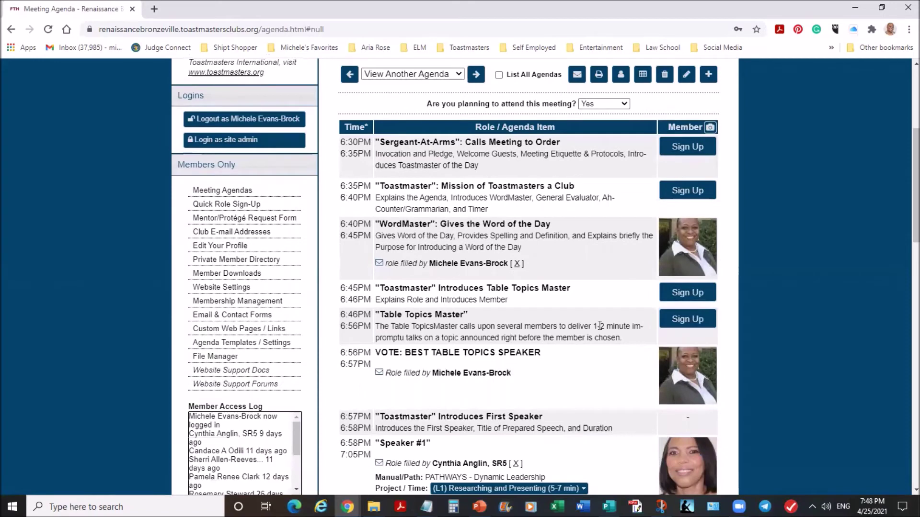
{"action": "scroll", "coordinate": [600, 323], "scroll_direction": "down", "scroll_amount": 1}
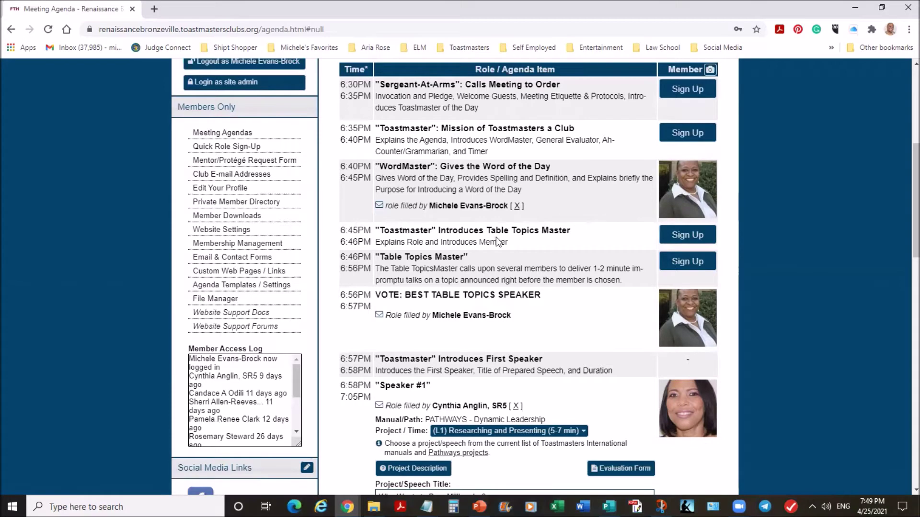
{"action": "left_click", "coordinate": [688, 261]}
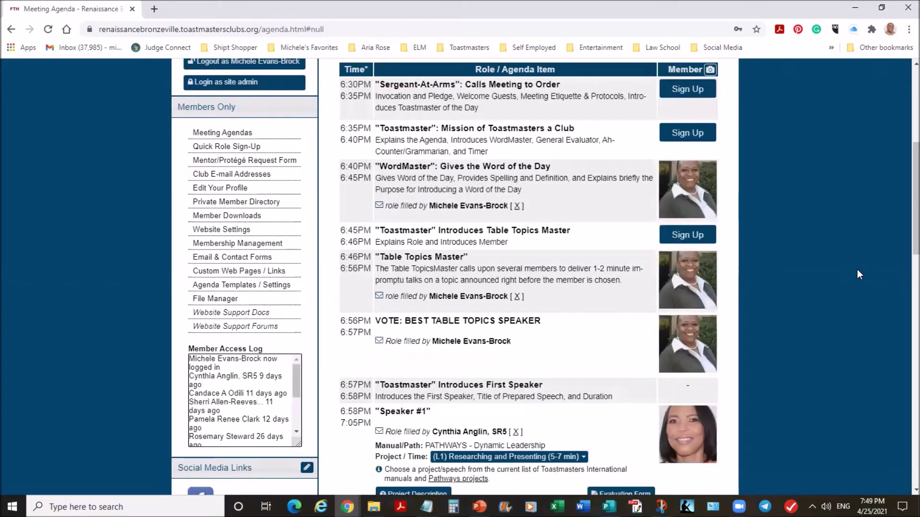
{"action": "left_click", "coordinate": [688, 93]}
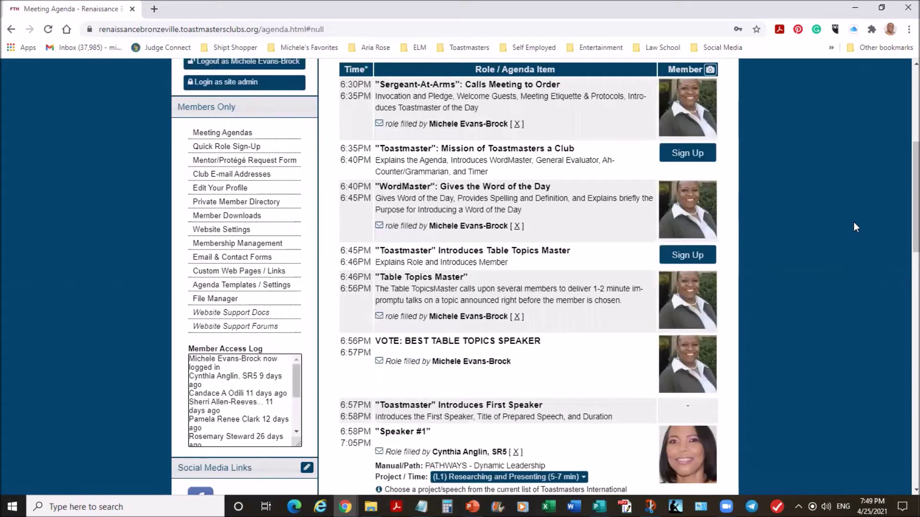
Withdraw the member's own sign-ups for Sergeant-At-Arms, WordMaster and Table Topics Master from the agenda
{"action": "scroll", "coordinate": [857, 225], "scroll_direction": "down", "scroll_amount": 1}
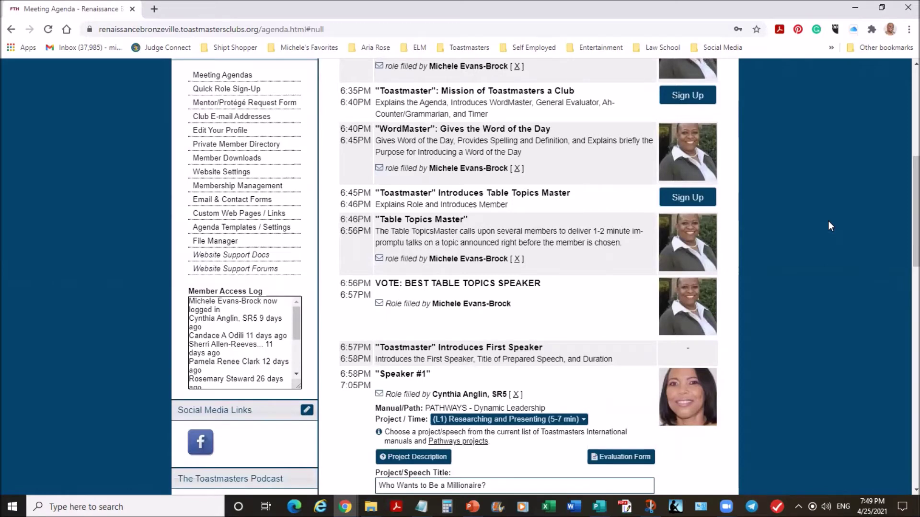
{"action": "scroll", "coordinate": [829, 223], "scroll_direction": "up", "scroll_amount": 2}
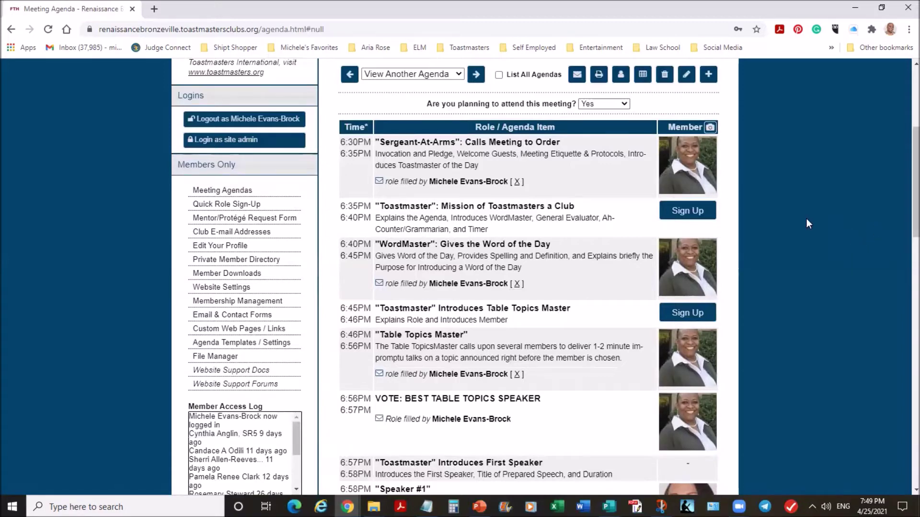
{"action": "left_click", "coordinate": [517, 182]}
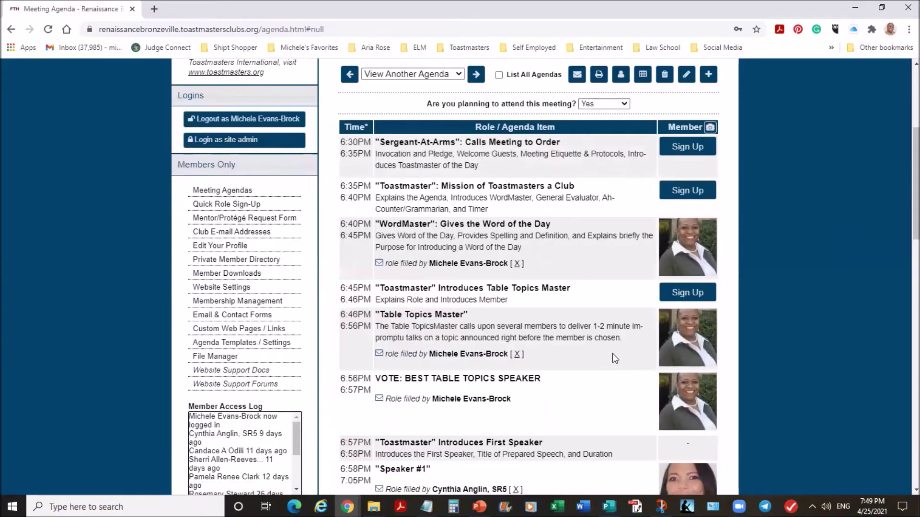
{"action": "left_click", "coordinate": [518, 265]}
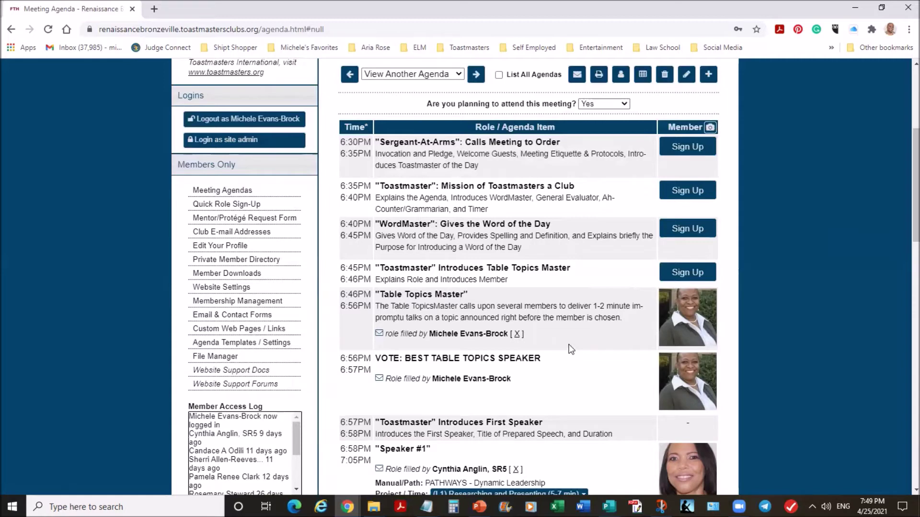
{"action": "left_click", "coordinate": [517, 334]}
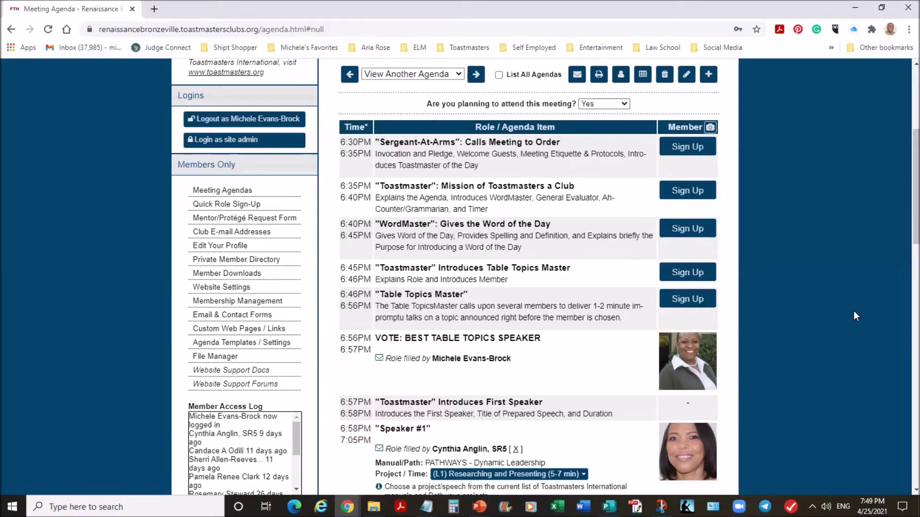
Examine the agenda's open roles and closing items, and the project and speech details entered under Speaker #1
{"action": "scroll", "coordinate": [854, 312], "scroll_direction": "down", "scroll_amount": 8}
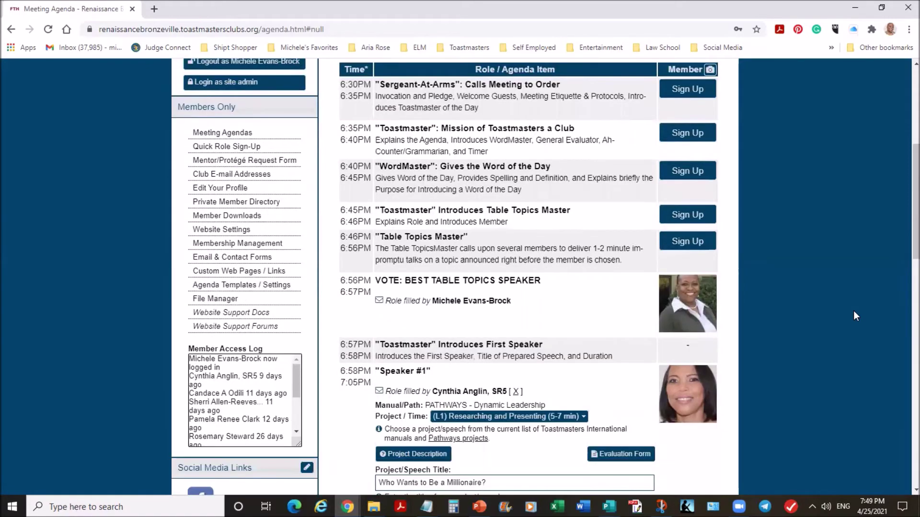
{"action": "scroll", "coordinate": [852, 311], "scroll_direction": "down", "scroll_amount": 8}
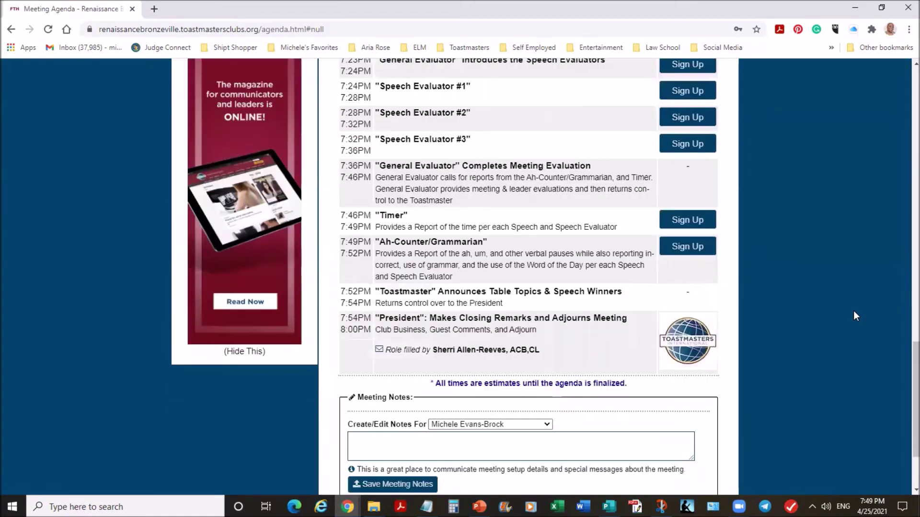
{"action": "scroll", "coordinate": [855, 309], "scroll_direction": "up", "scroll_amount": 9}
{"action": "scroll", "coordinate": [861, 303], "scroll_direction": "up", "scroll_amount": 7}
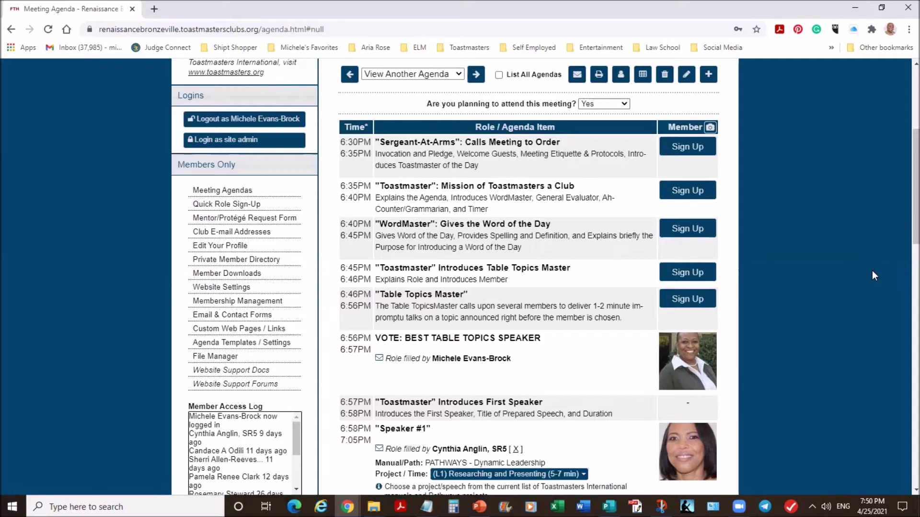
{"action": "scroll", "coordinate": [871, 271], "scroll_direction": "down", "scroll_amount": 3}
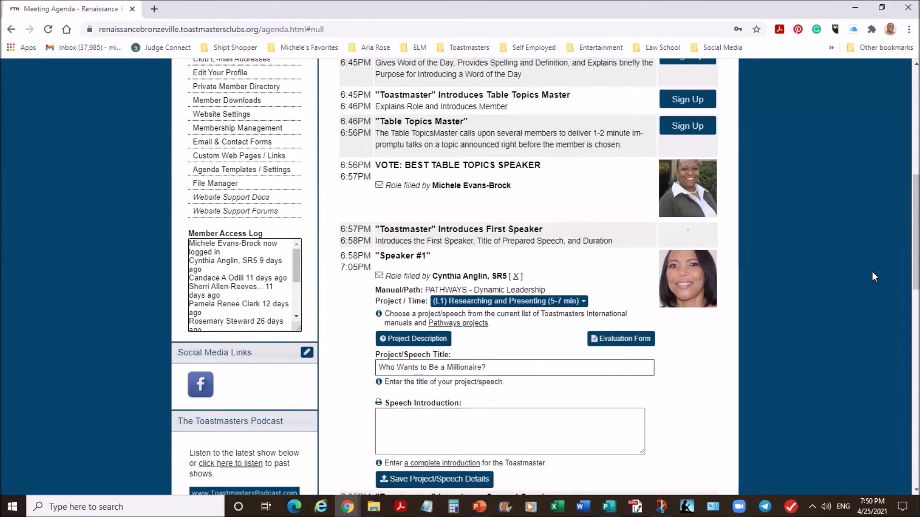
{"action": "scroll", "coordinate": [872, 277], "scroll_direction": "down", "scroll_amount": 1}
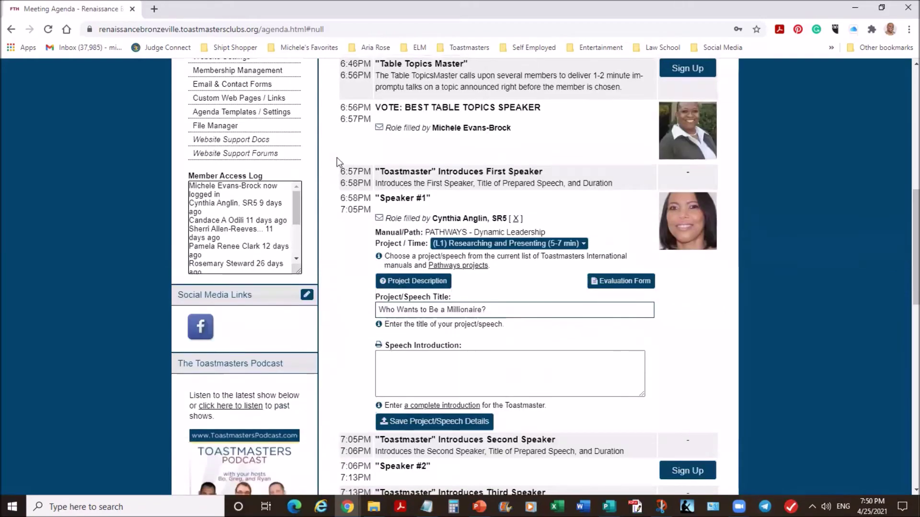
{"action": "scroll", "coordinate": [788, 276], "scroll_direction": "down", "scroll_amount": 3}
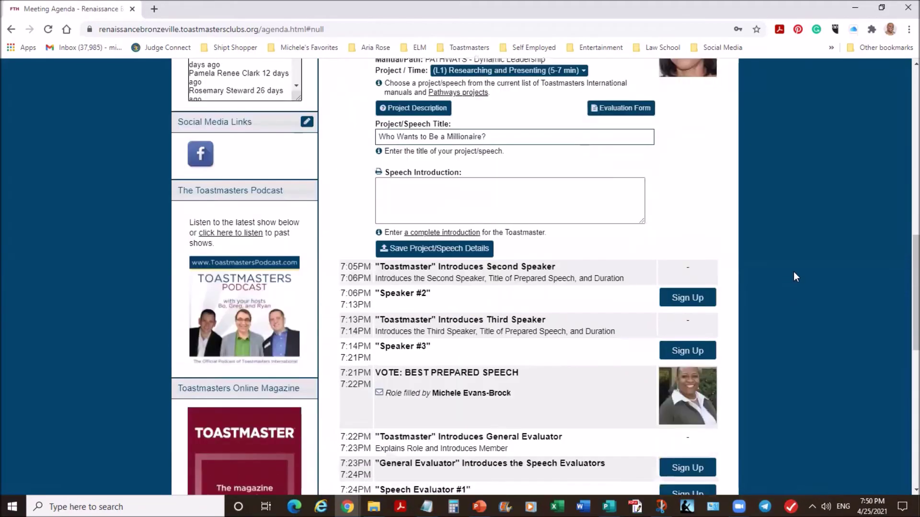
{"action": "scroll", "coordinate": [814, 258], "scroll_direction": "down", "scroll_amount": 1}
{"action": "scroll", "coordinate": [814, 258], "scroll_direction": "up", "scroll_amount": 4}
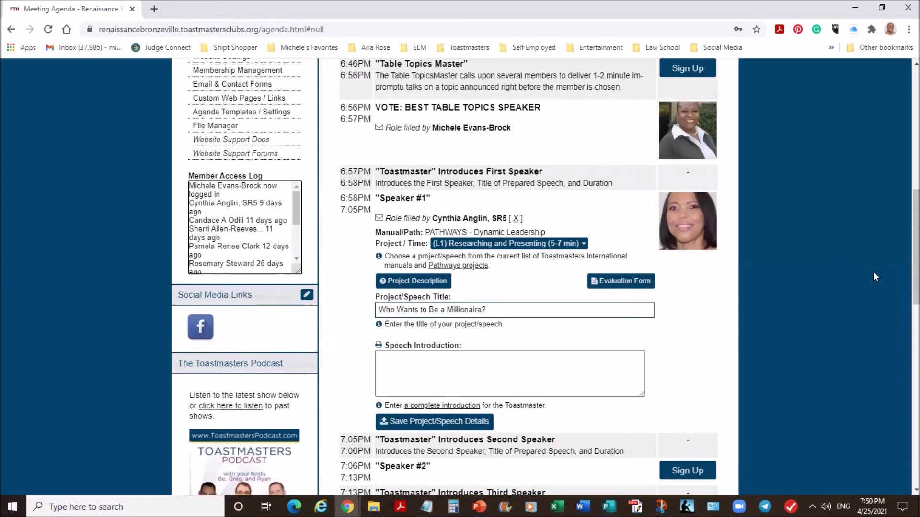
Sign up for the Speaker #2 role on the meeting agenda
{"action": "scroll", "coordinate": [873, 270], "scroll_direction": "down", "scroll_amount": 4}
{"action": "scroll", "coordinate": [878, 260], "scroll_direction": "down", "scroll_amount": 2}
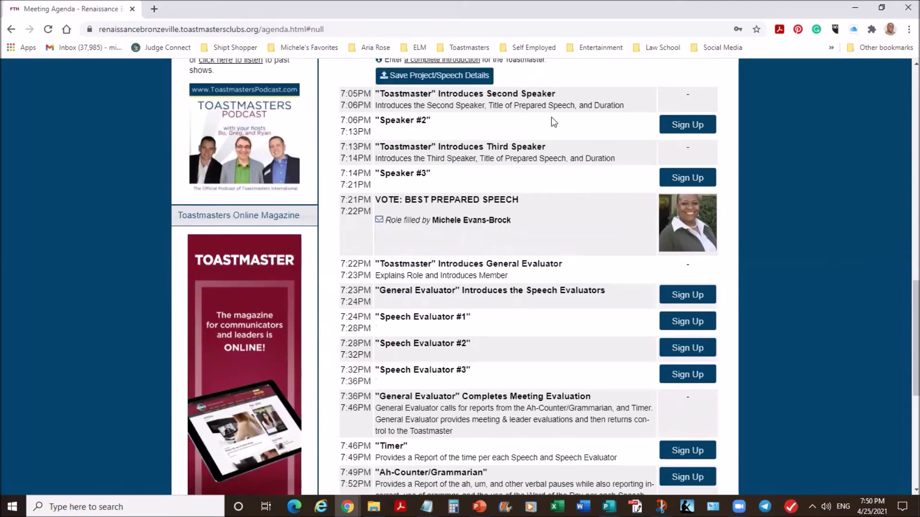
{"action": "left_click", "coordinate": [687, 125]}
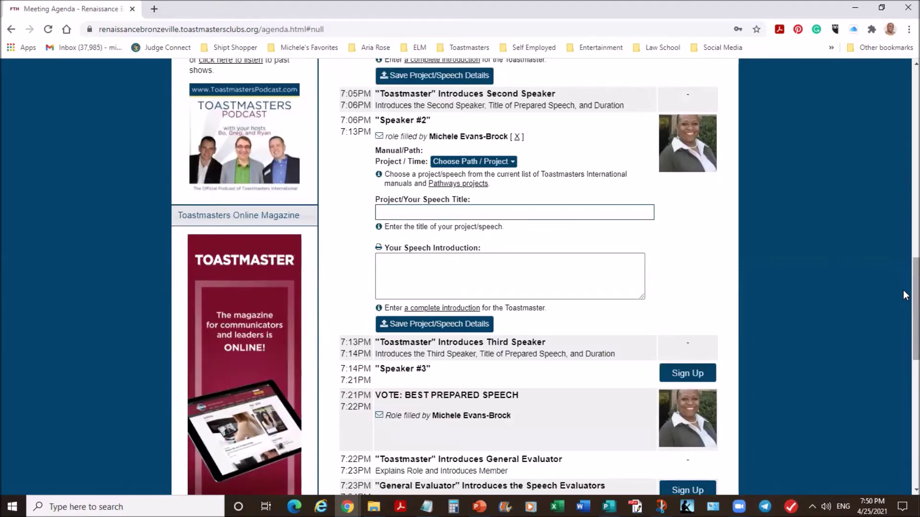
Filter the Speaker #2 projects by "motiv" and choose (L2) Understanding Your Communication Style (5-7 min) from PATHWAYS - Motivational Strategies
{"action": "left_click", "coordinate": [512, 163]}
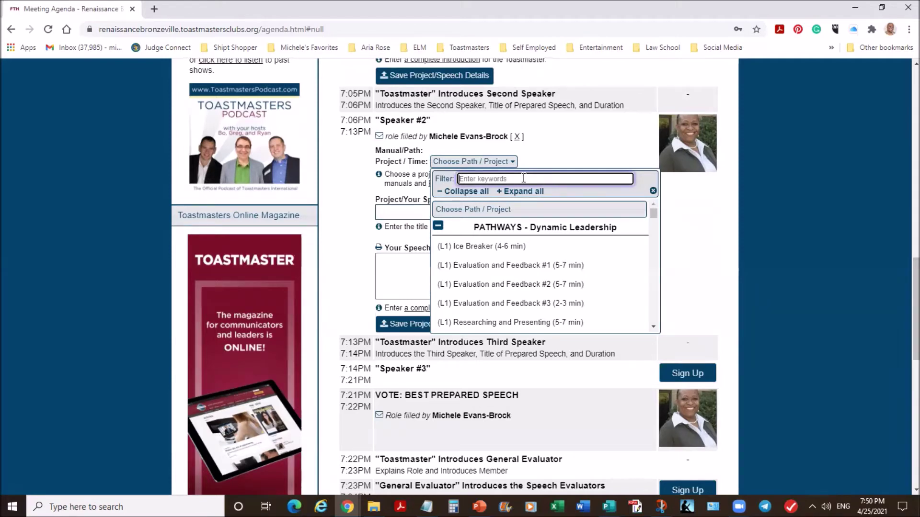
{"action": "type", "text": "m"}
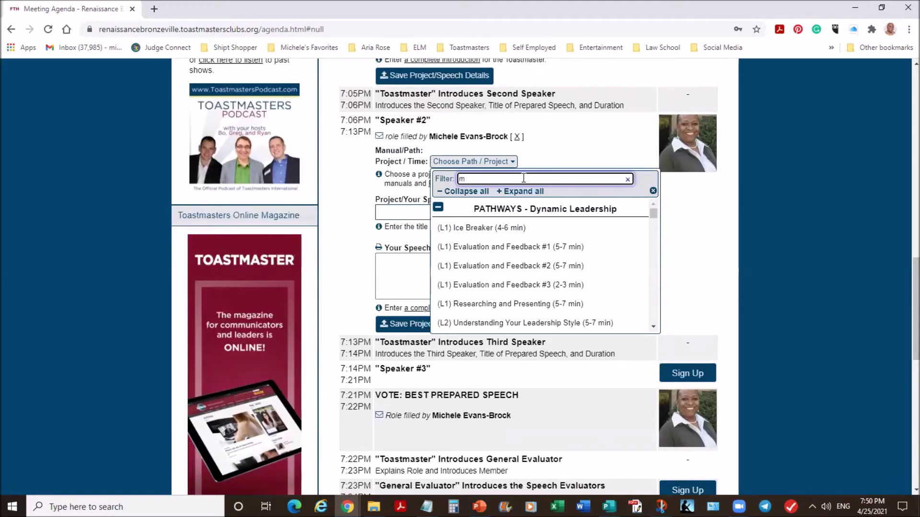
{"action": "key", "text": "BackSpace"}
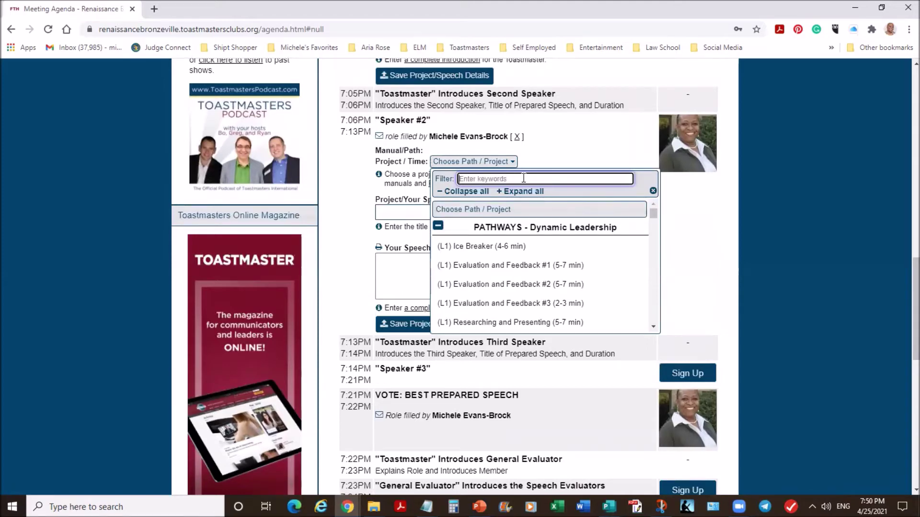
{"action": "type", "text": "m"}
{"action": "type", "text": "iv"}
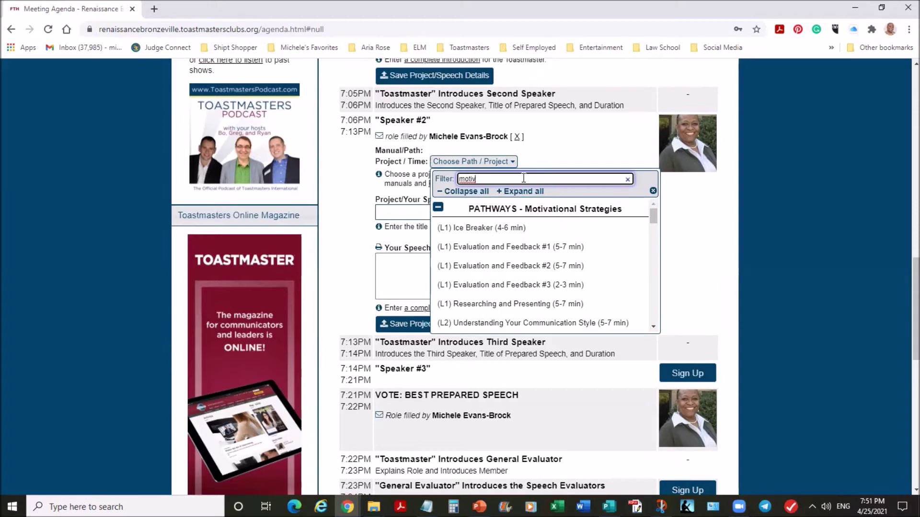
{"action": "left_click", "coordinate": [527, 214]}
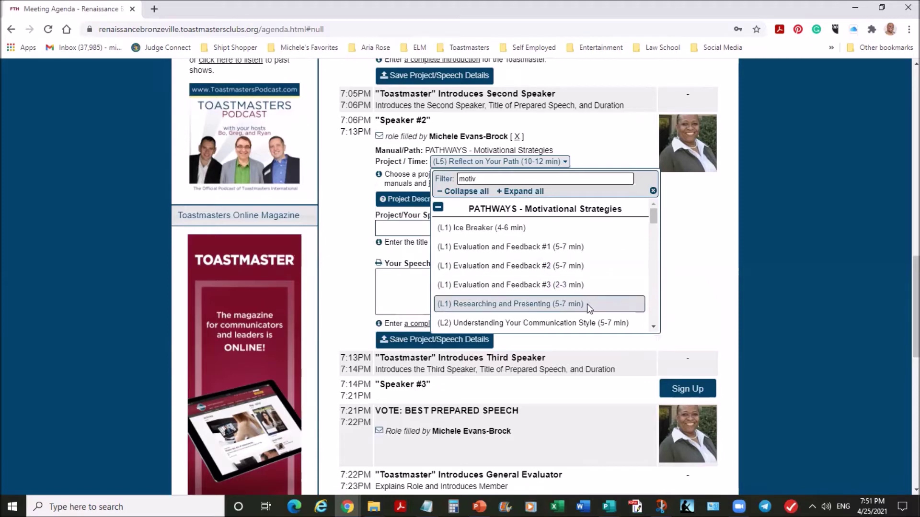
{"action": "left_click", "coordinate": [656, 328]}
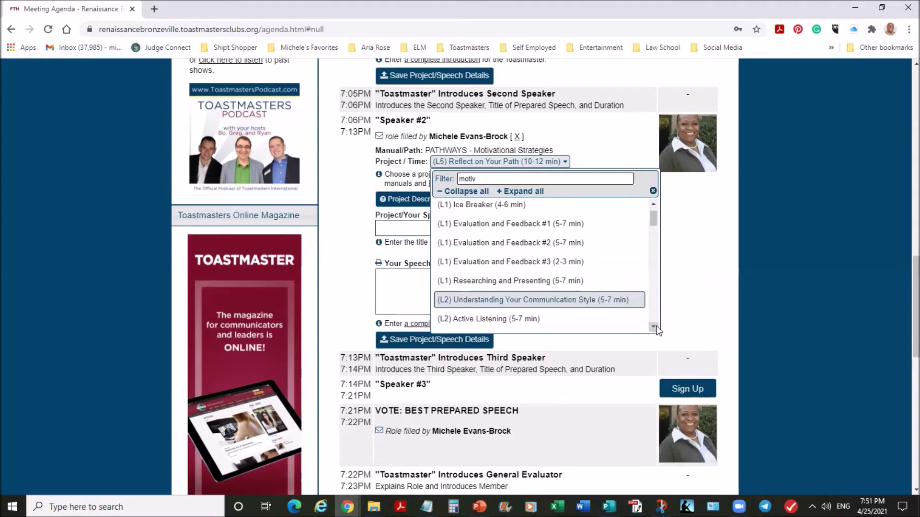
{"action": "left_click", "coordinate": [547, 301]}
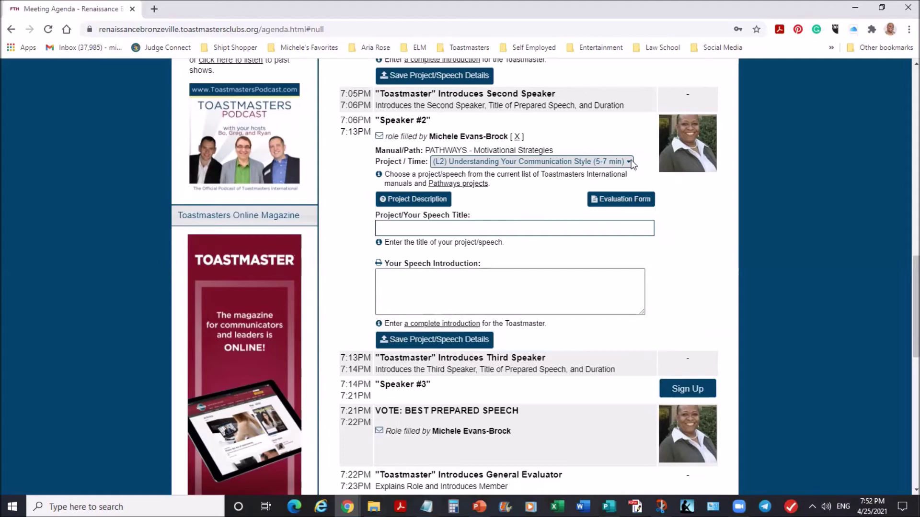
Enter "Why I Decided To Join Toastmasters International" as the Speaker #2 speech title and place the cursor in the speech introduction
{"action": "left_click", "coordinate": [510, 229]}
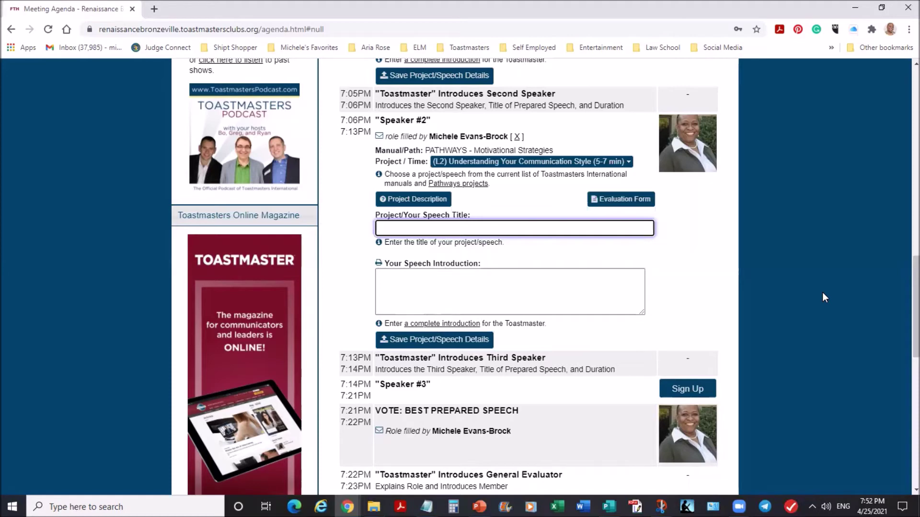
{"action": "type", "text": "Why I d"}
{"action": "key", "text": "BackSpace"}
{"action": "type", "text": "Decided To Join Toastmasters "}
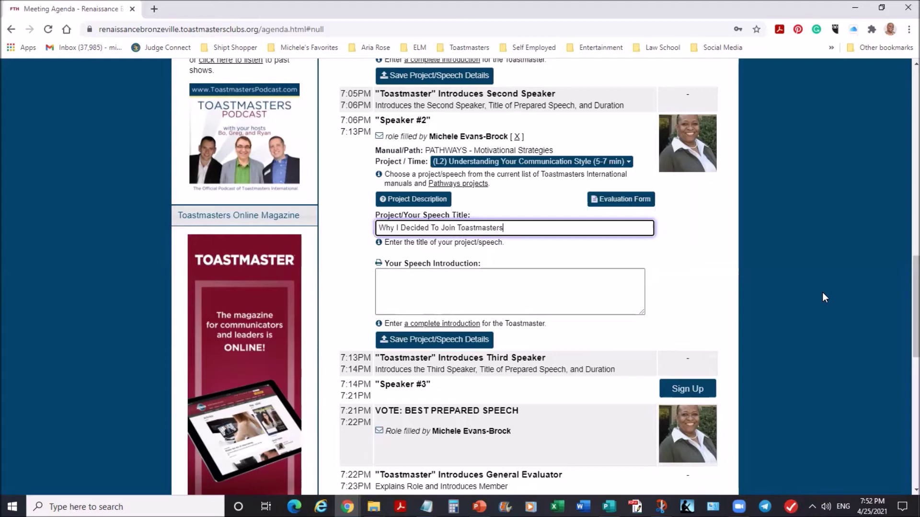
{"action": "type", "text": "International"}
{"action": "left_click", "coordinate": [578, 288]}
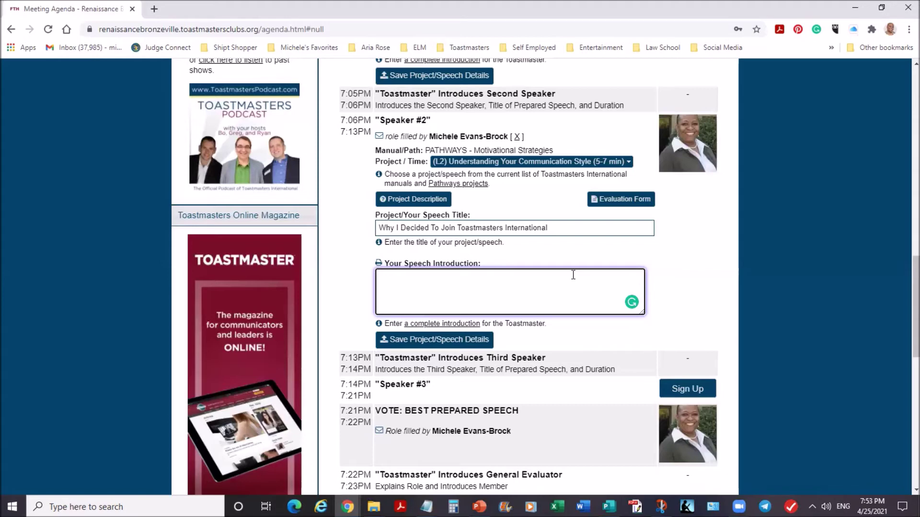
View the project description and the evaluation form for the Speaker #2 project, closing each document after reading
{"action": "left_click", "coordinate": [415, 203]}
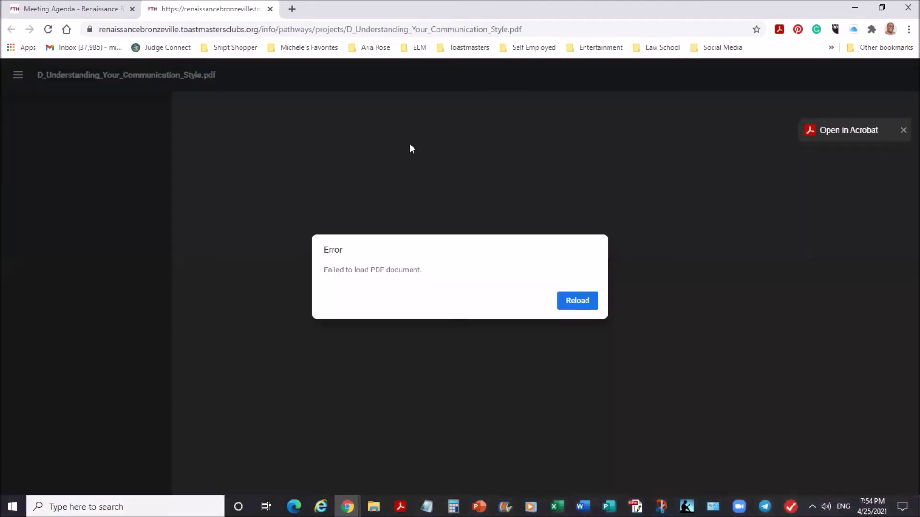
{"action": "left_click", "coordinate": [579, 302]}
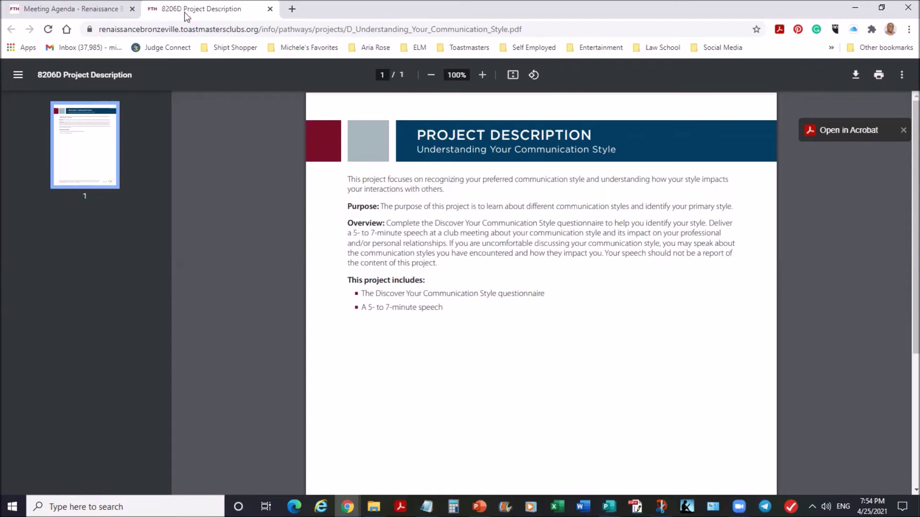
{"action": "left_click", "coordinate": [268, 9]}
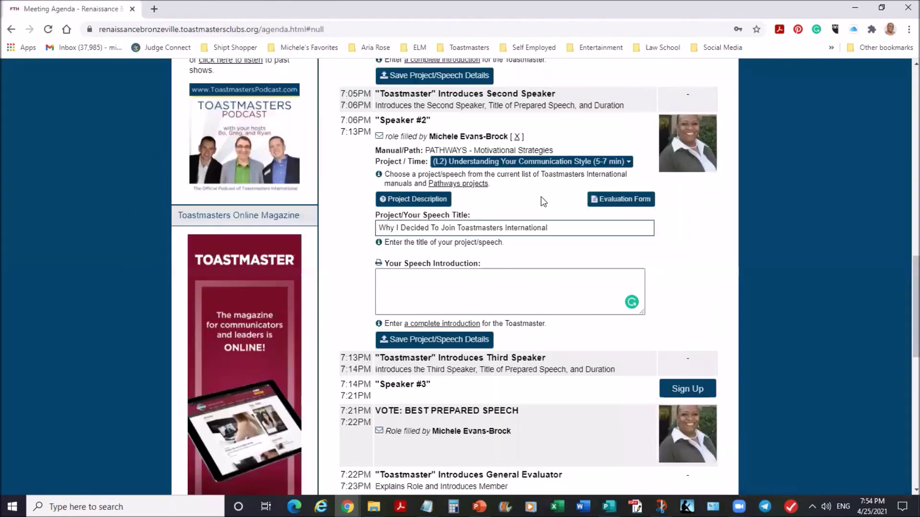
{"action": "left_click", "coordinate": [618, 202]}
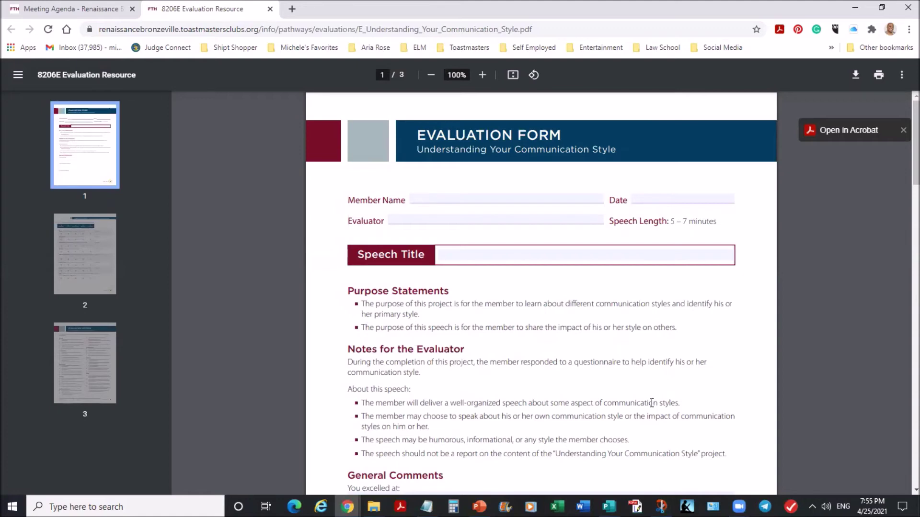
{"action": "left_click", "coordinate": [270, 9]}
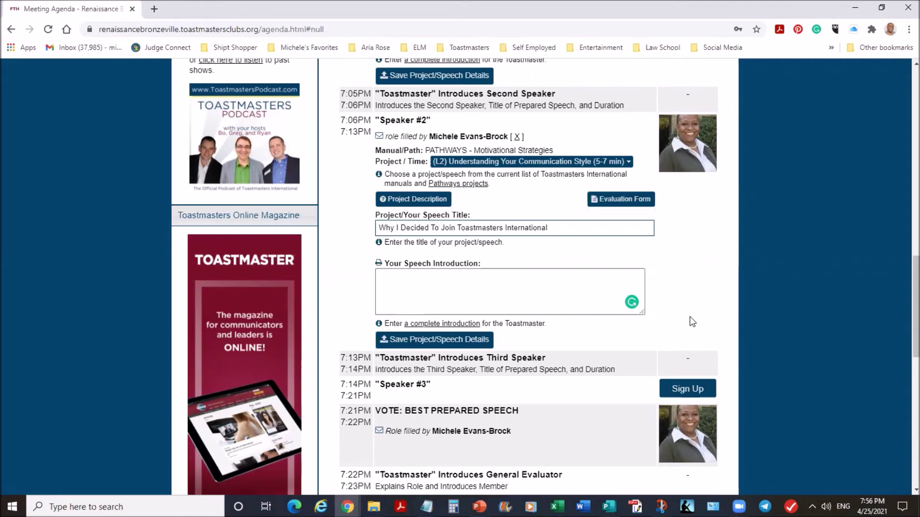
Withdraw the member's Speaker #2 sign-up, sign up for the role again, and withdraw that second sign-up
{"action": "scroll", "coordinate": [692, 321], "scroll_direction": "up", "scroll_amount": 3}
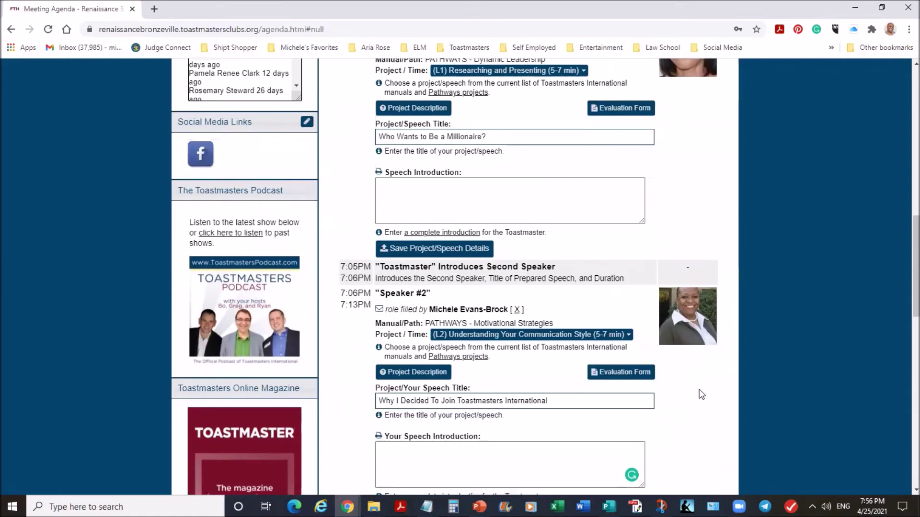
{"action": "scroll", "coordinate": [698, 390], "scroll_direction": "down", "scroll_amount": 2}
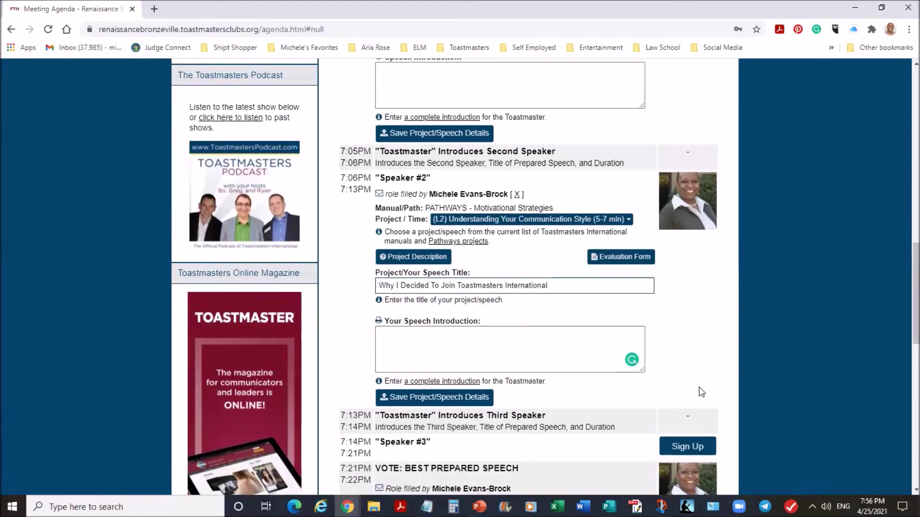
{"action": "left_click", "coordinate": [517, 195]}
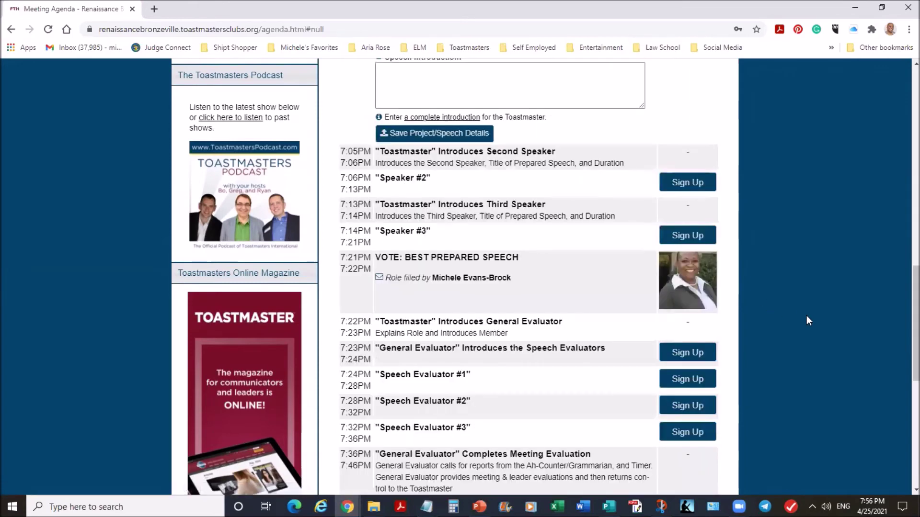
{"action": "left_click", "coordinate": [687, 182]}
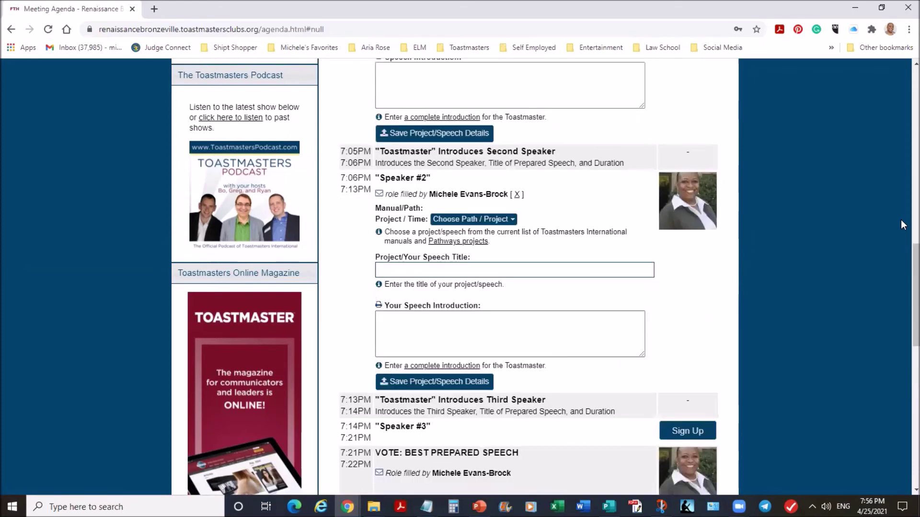
{"action": "left_click", "coordinate": [517, 194]}
{"action": "scroll", "coordinate": [903, 306], "scroll_direction": "down", "scroll_amount": 8}
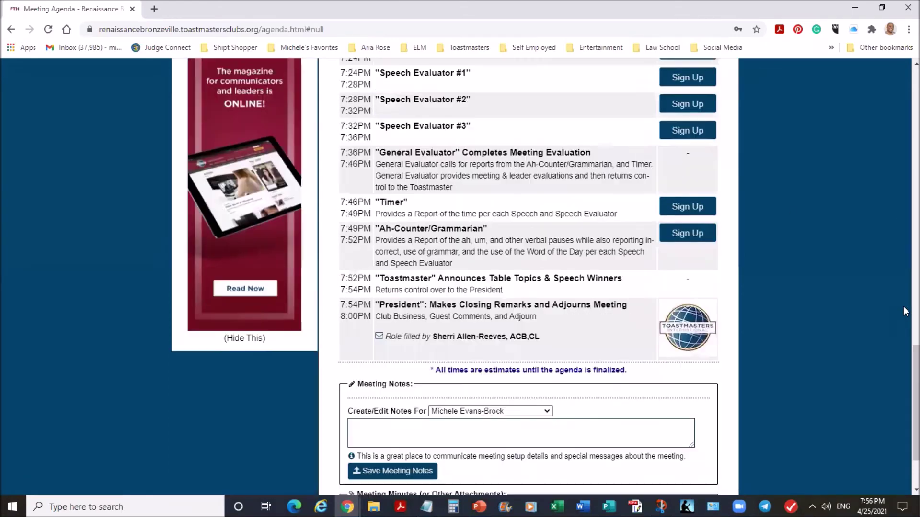
{"action": "scroll", "coordinate": [903, 307], "scroll_direction": "down", "scroll_amount": 1}
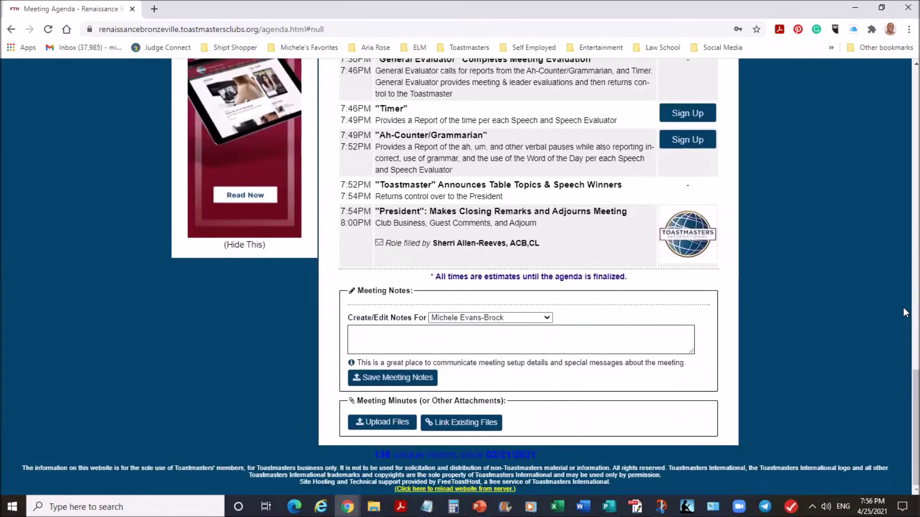
{"action": "scroll", "coordinate": [903, 307], "scroll_direction": "up", "scroll_amount": 10}
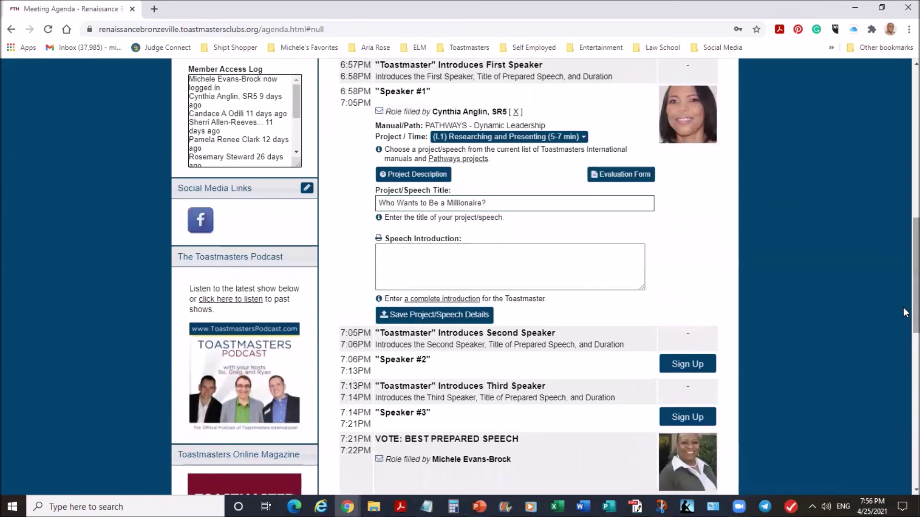